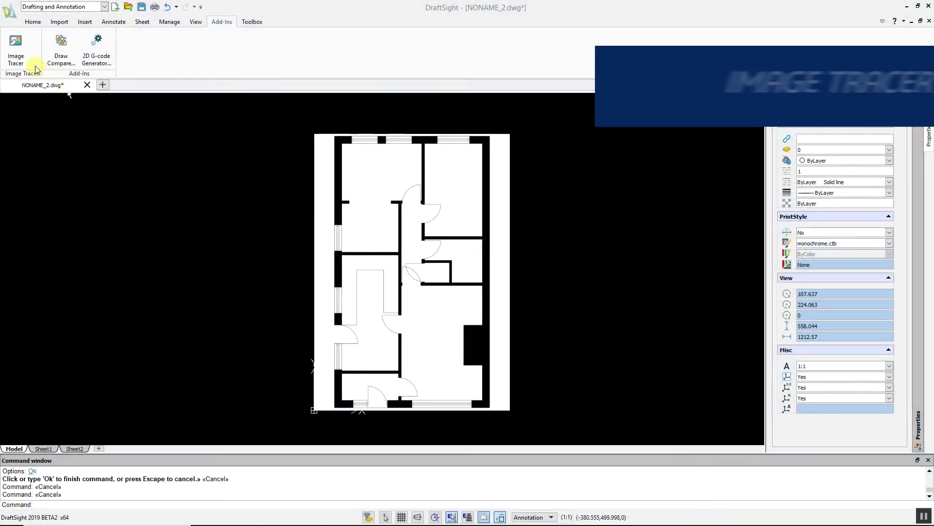
Trace the raster floor plan to vector lines with the FloorPlan High Quality High-Res profile, deleting the raster
{"action": "left_click", "coordinate": [16, 46]}
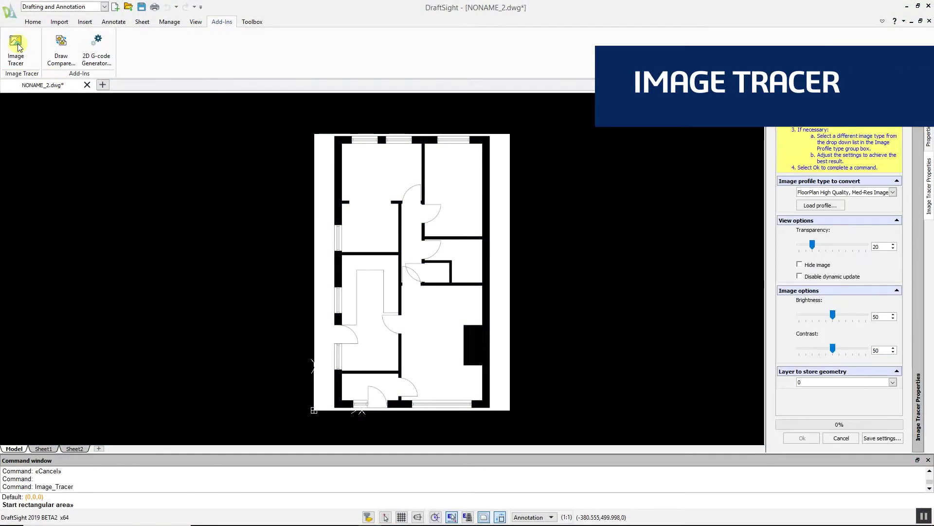
{"action": "left_click", "coordinate": [842, 191]}
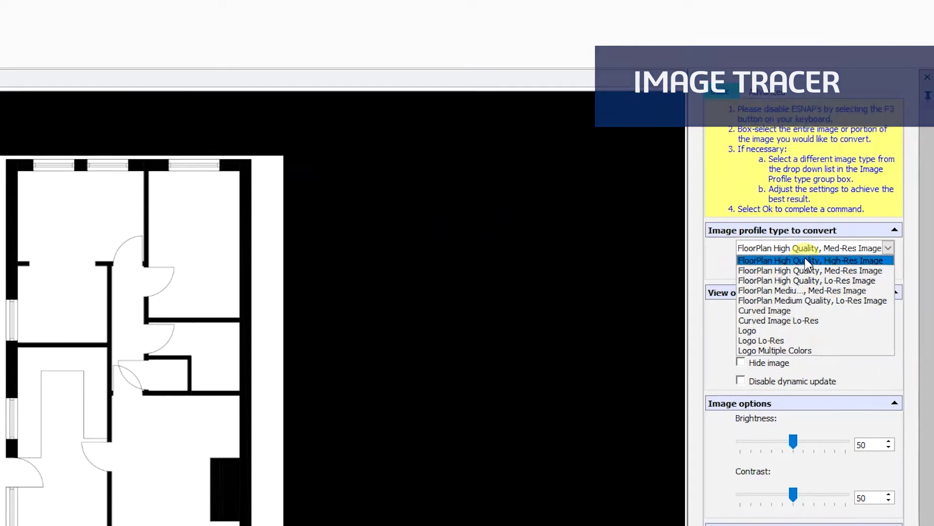
{"action": "left_click", "coordinate": [808, 261]}
{"action": "left_click", "coordinate": [372, 142]}
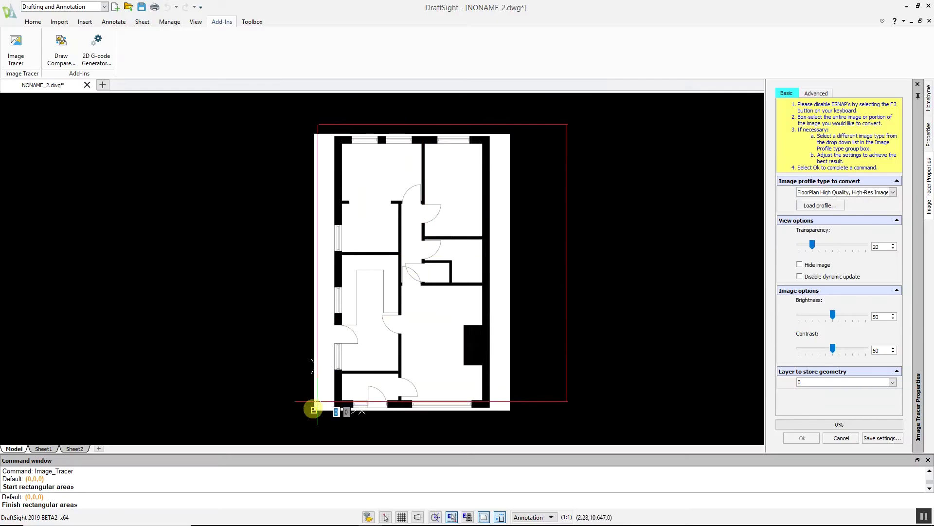
{"action": "left_click", "coordinate": [277, 438]}
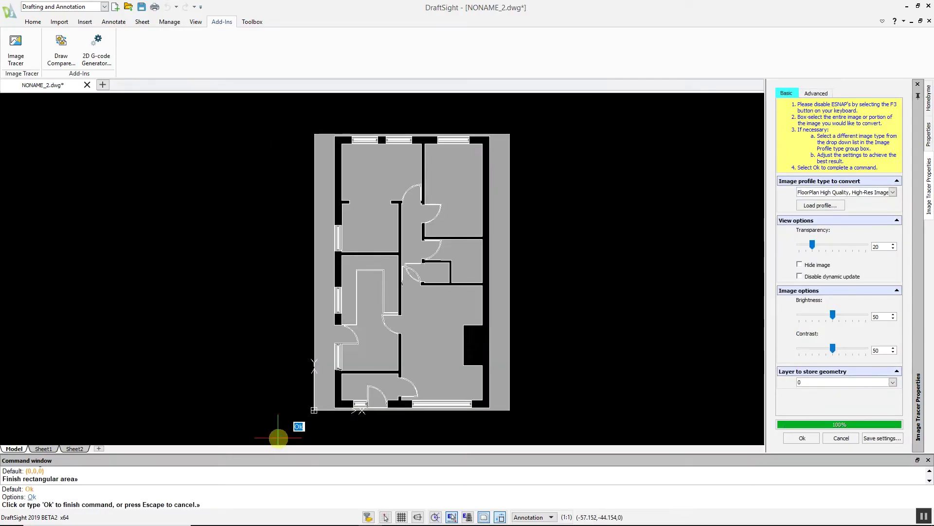
{"action": "left_click", "coordinate": [299, 426]}
{"action": "left_click", "coordinate": [439, 325]}
{"action": "key", "text": "Delete"}
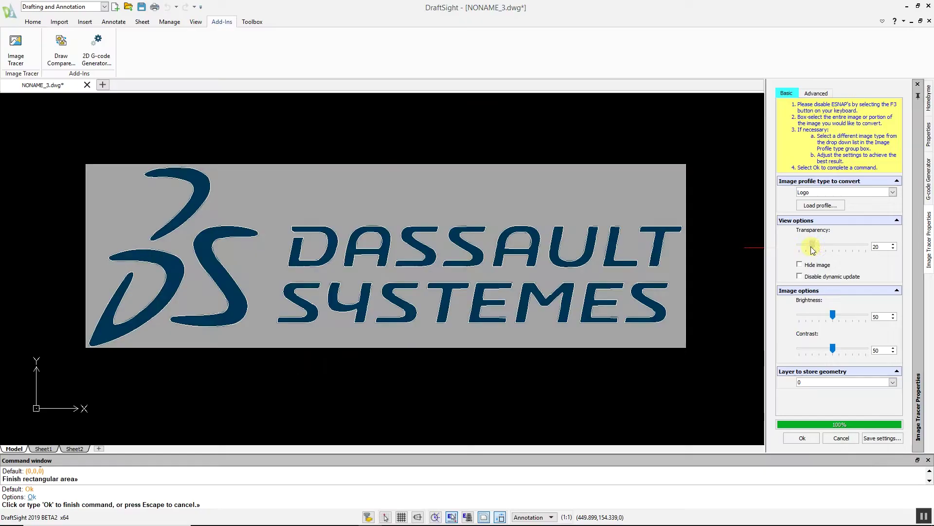
Trace the Dassault Systèmes logo at transparency 44 and delete the original logo image
{"action": "mouse_move", "coordinate": [809, 244]}
{"action": "left_mouse_down"}
{"action": "mouse_move", "coordinate": [839, 246]}
{"action": "mouse_move", "coordinate": [825, 247]}
{"action": "left_mouse_up"}
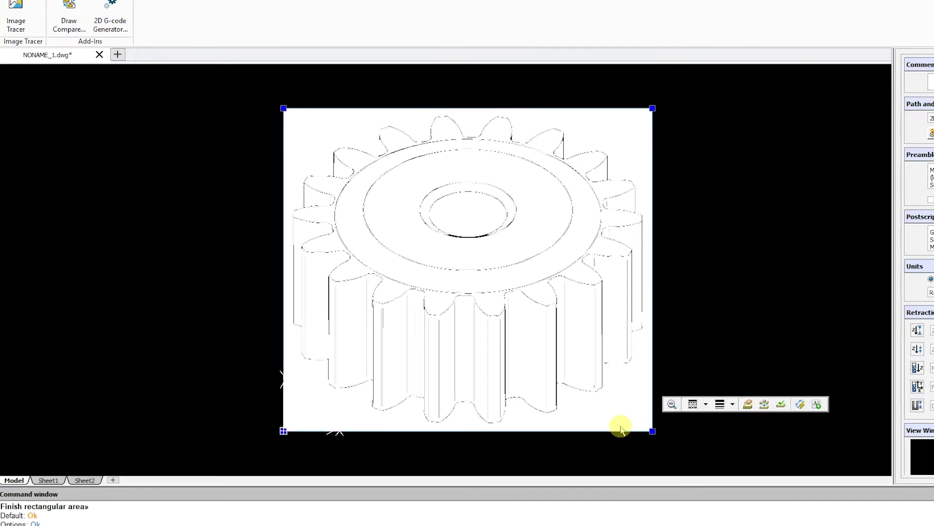
{"action": "left_click", "coordinate": [620, 426]}
{"action": "key", "text": "Delete"}
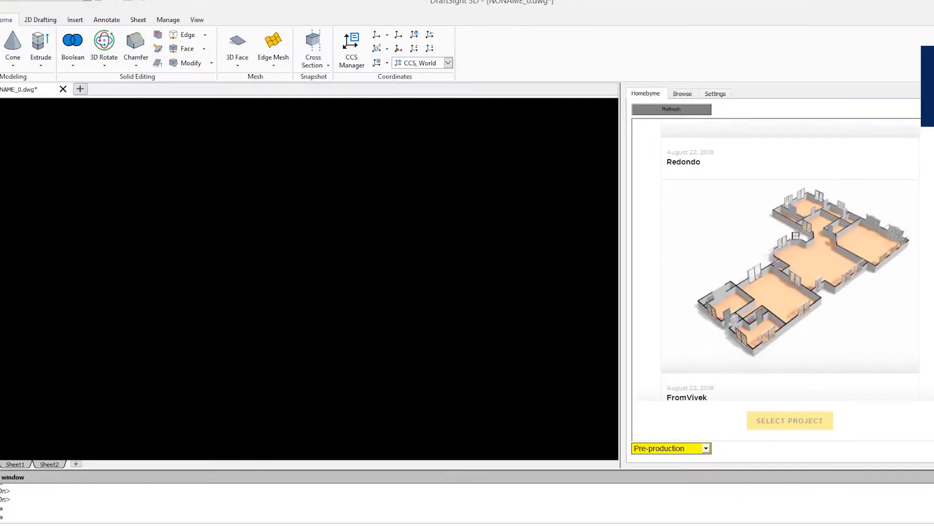
Keep Feet & Inches import units, log in to Homebyme, and generate Redondo's HBM_level_0 floor plan
{"action": "scroll", "coordinate": [774, 273], "scroll_direction": "down", "scroll_amount": 5}
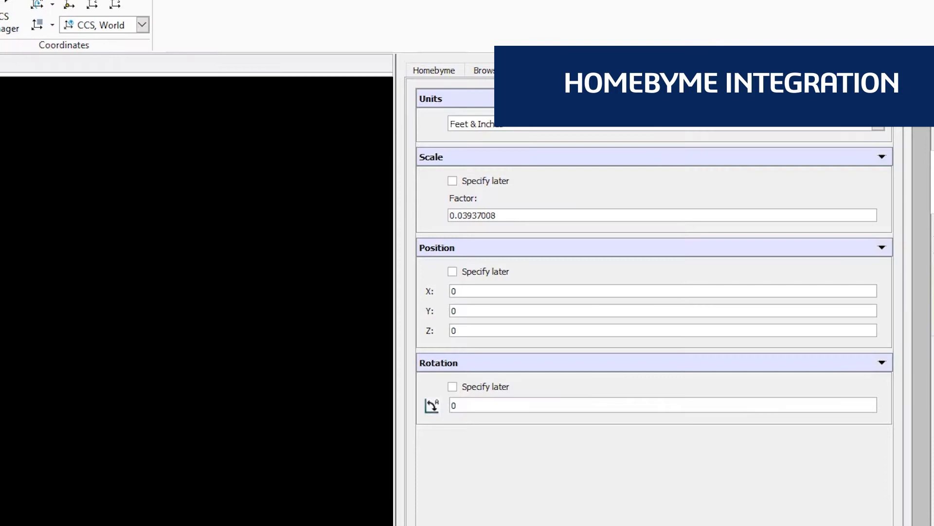
{"action": "left_click", "coordinate": [670, 129]}
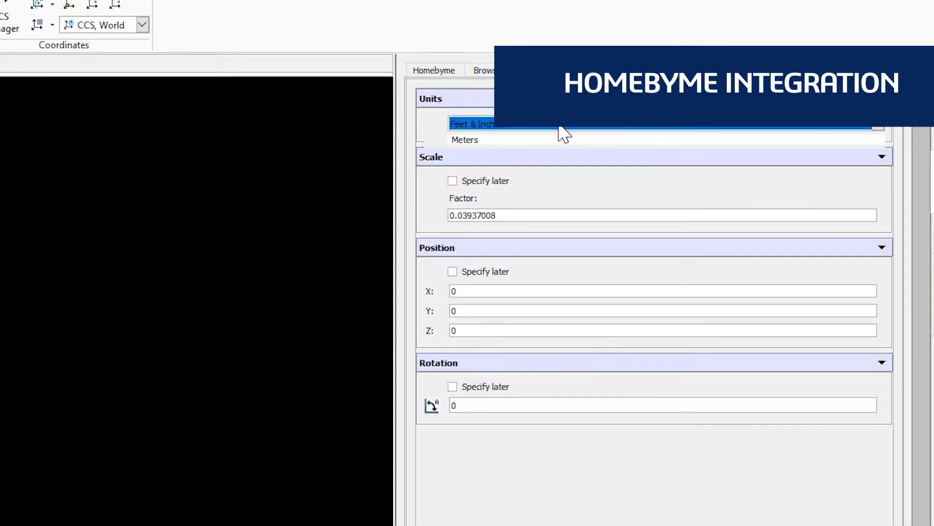
{"action": "left_click", "coordinate": [569, 141]}
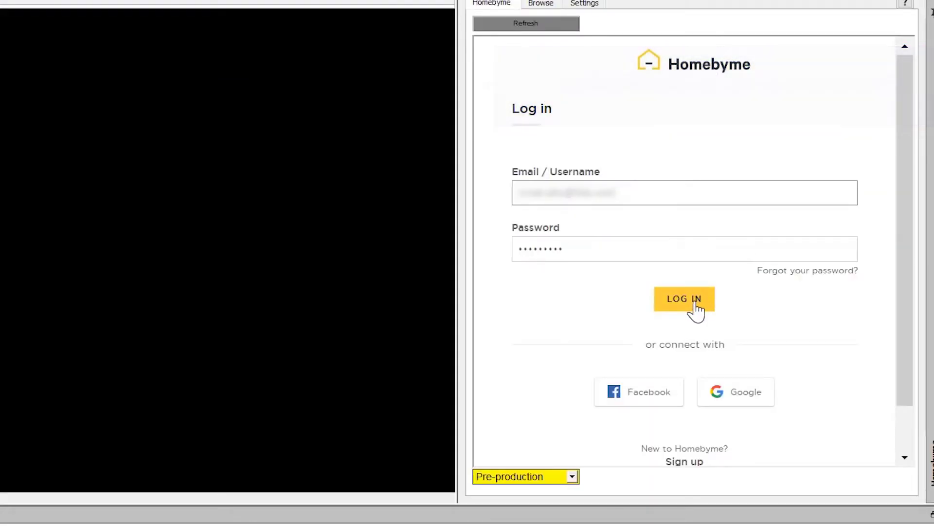
{"action": "left_click", "coordinate": [697, 310]}
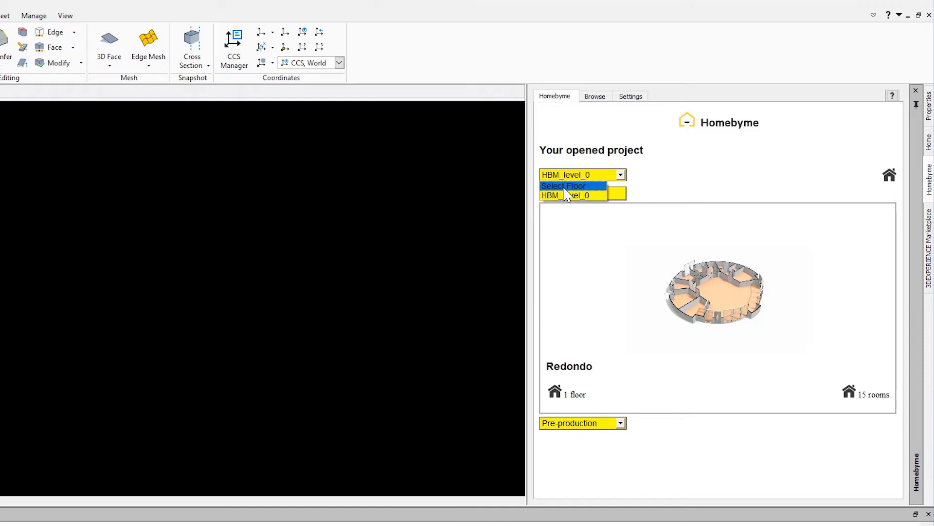
{"action": "left_click", "coordinate": [566, 196]}
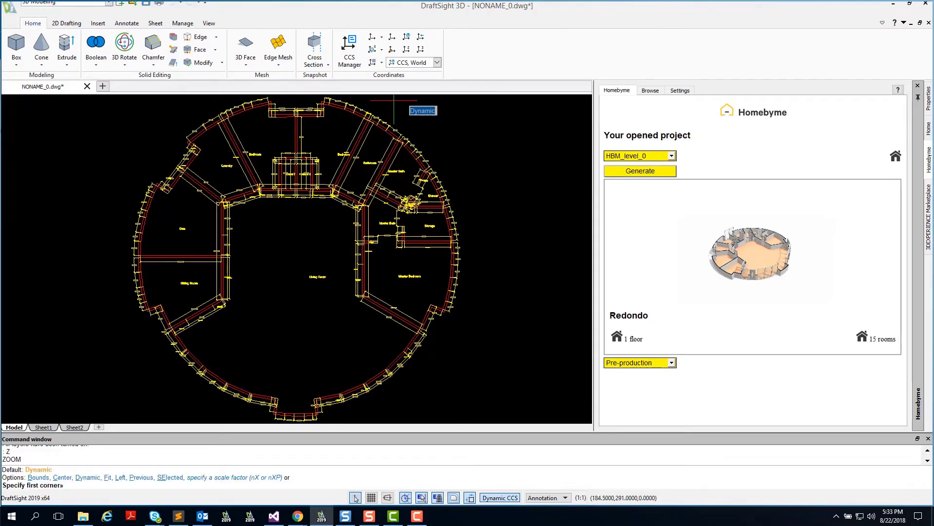
Zoom in on a wall section of the generated plan to read its dimensions
{"action": "left_click", "coordinate": [387, 118]}
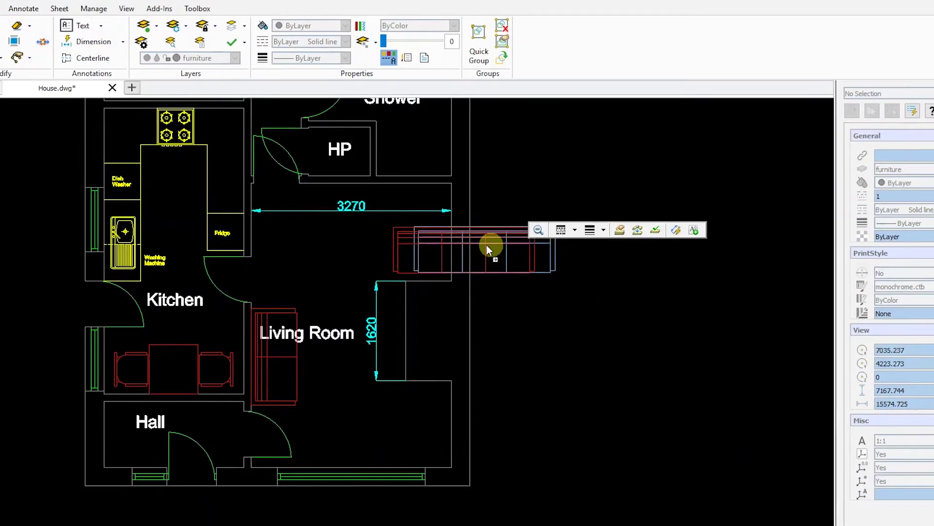
Move the living-room sofa up and to the left in House.dwg
{"action": "left_click_drag", "start_coordinate": [486, 244], "coordinate": [410, 202]}
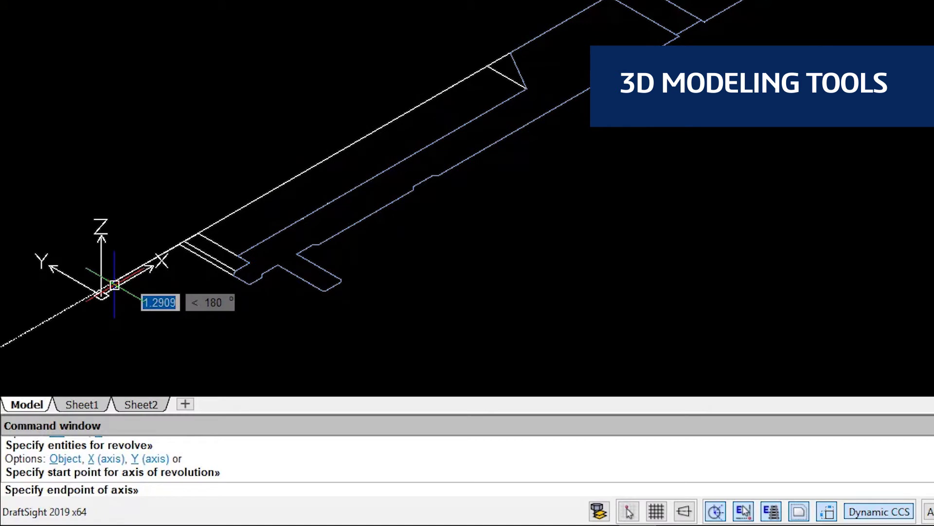
Set the revolve axis end point to create the shaft solid, then orbit around it
{"action": "left_click", "coordinate": [114, 285]}
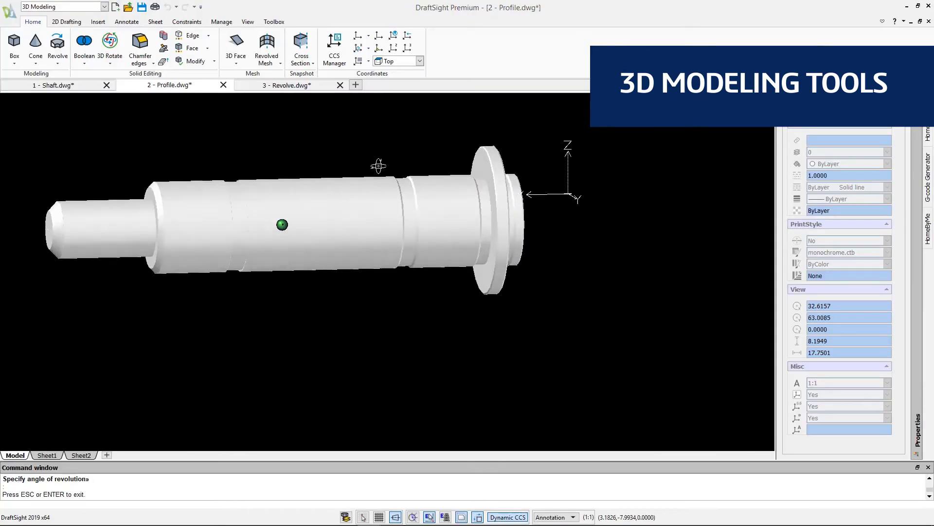
{"action": "mouse_move", "coordinate": [378, 163]}
{"action": "middle_mouse_down", "text": "shift"}
{"action": "mouse_move", "coordinate": [419, 219]}
{"action": "mouse_move", "coordinate": [252, 319]}
{"action": "mouse_move", "coordinate": [136, 250]}
{"action": "mouse_move", "coordinate": [150, 208]}
{"action": "mouse_move", "coordinate": [162, 229]}
{"action": "middle_mouse_up", "text": "shift"}
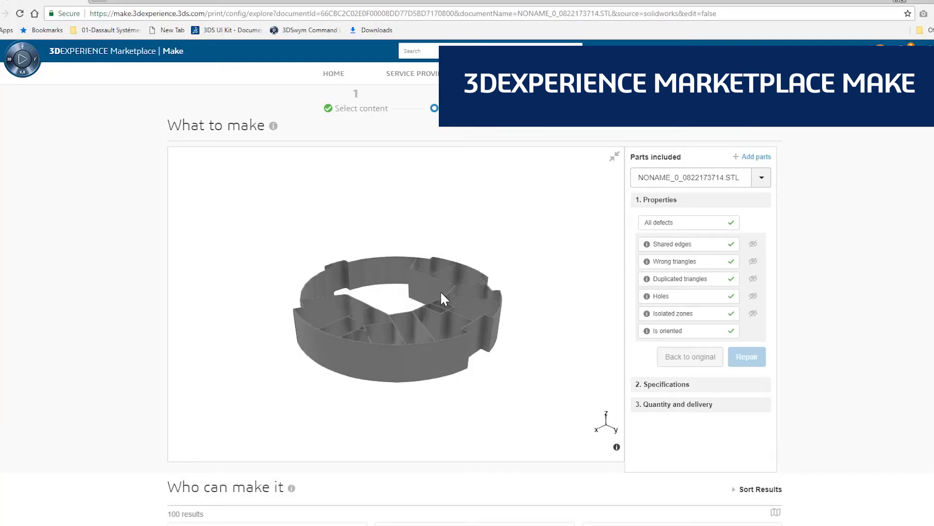
{"action": "left_click_drag", "start_coordinate": [440, 290], "coordinate": [361, 265]}
{"action": "scroll", "coordinate": [442, 302], "scroll_direction": "down", "scroll_amount": 15}
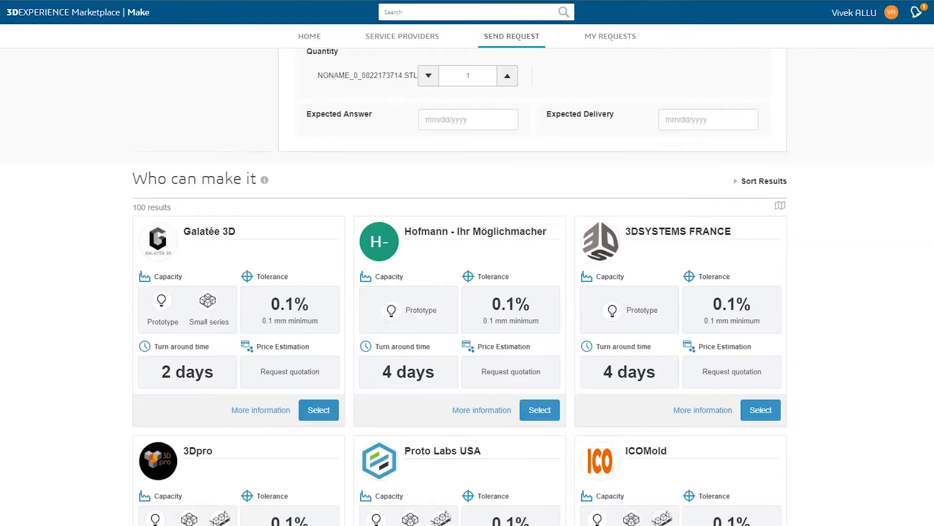
{"action": "scroll", "coordinate": [459, 287], "scroll_direction": "down", "scroll_amount": 6}
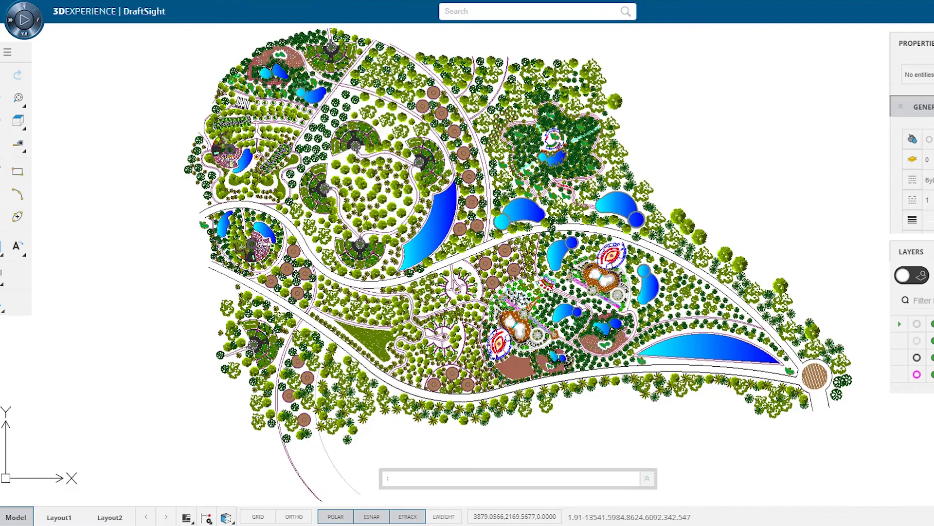
Scroll through the landscape drawing's layers in the Layers Manager, then start a Zoom Window
{"action": "left_click", "coordinate": [921, 275]}
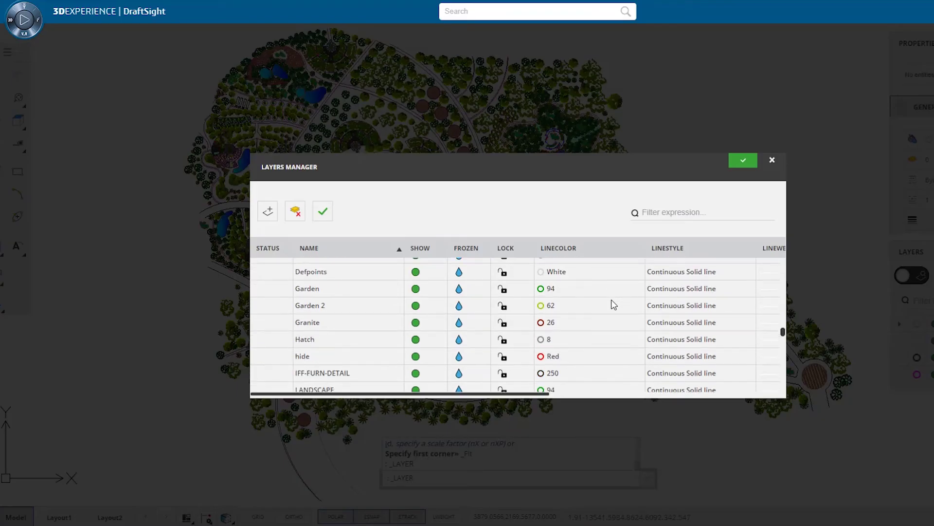
{"action": "scroll", "coordinate": [614, 305], "scroll_direction": "down", "scroll_amount": 3}
{"action": "scroll", "coordinate": [613, 305], "scroll_direction": "down", "scroll_amount": 3}
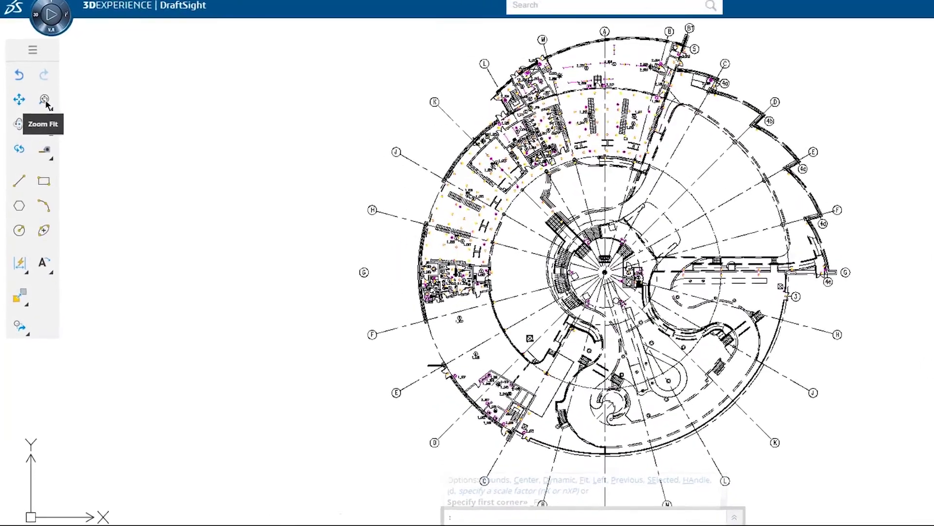
{"action": "left_click", "coordinate": [45, 98]}
{"action": "left_click", "coordinate": [129, 124]}
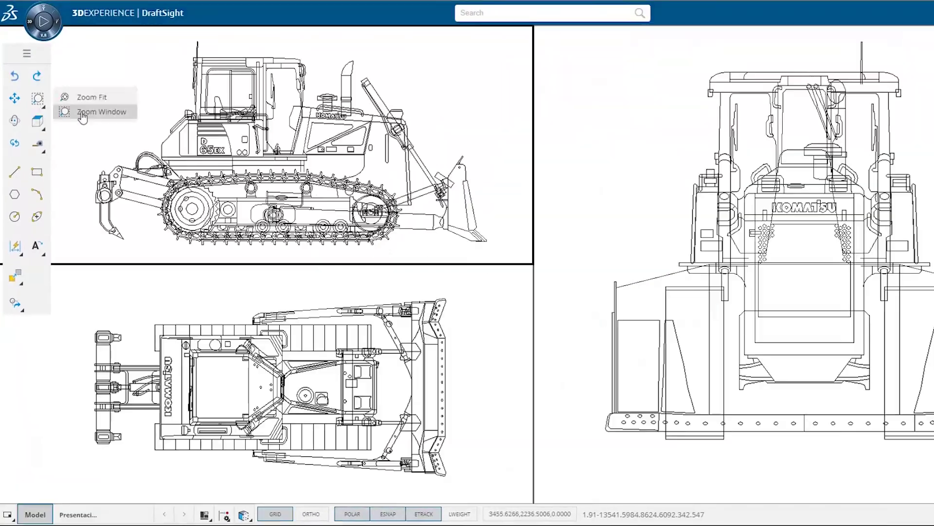
Draw a circle on the bulldozer cab's side panel and switch the valve drawing to Left view
{"action": "left_click", "coordinate": [83, 113]}
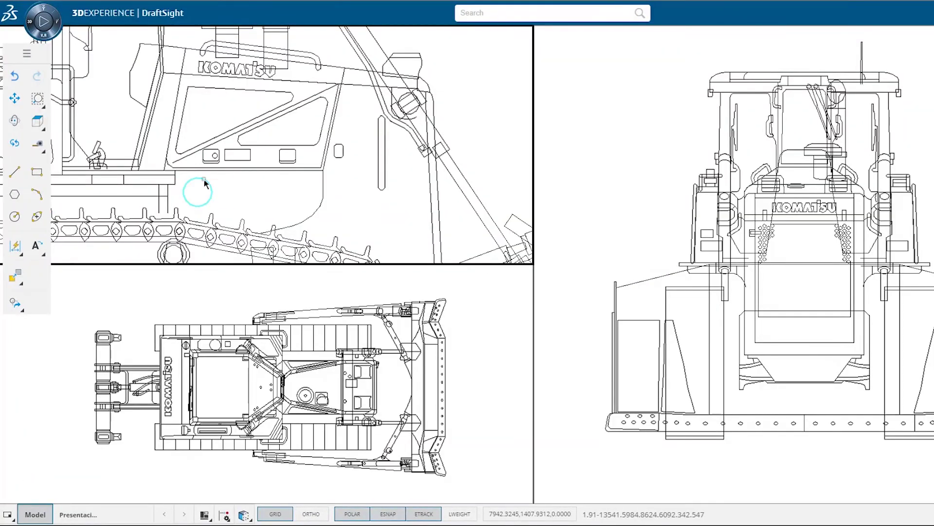
{"action": "key", "text": "alt"}
{"action": "left_click", "coordinate": [197, 191]}
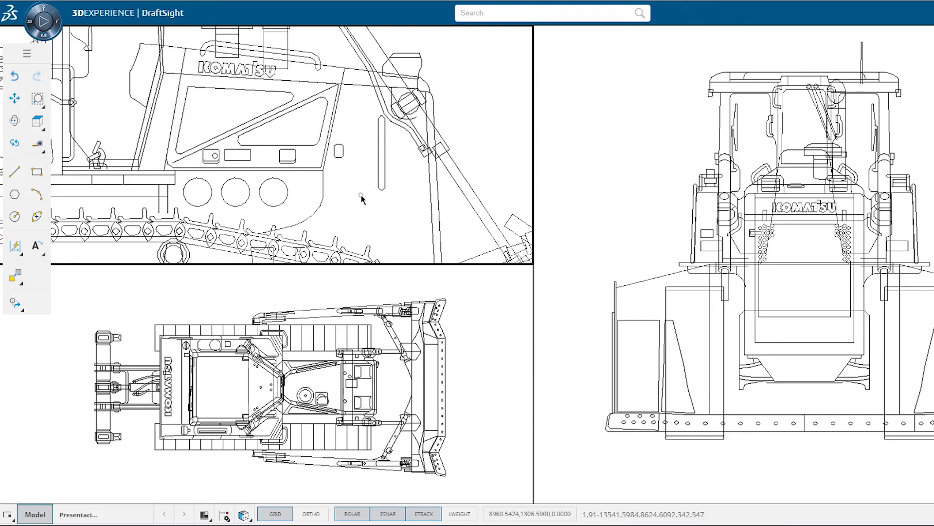
{"action": "scroll", "coordinate": [362, 198], "scroll_direction": "down", "scroll_amount": 5}
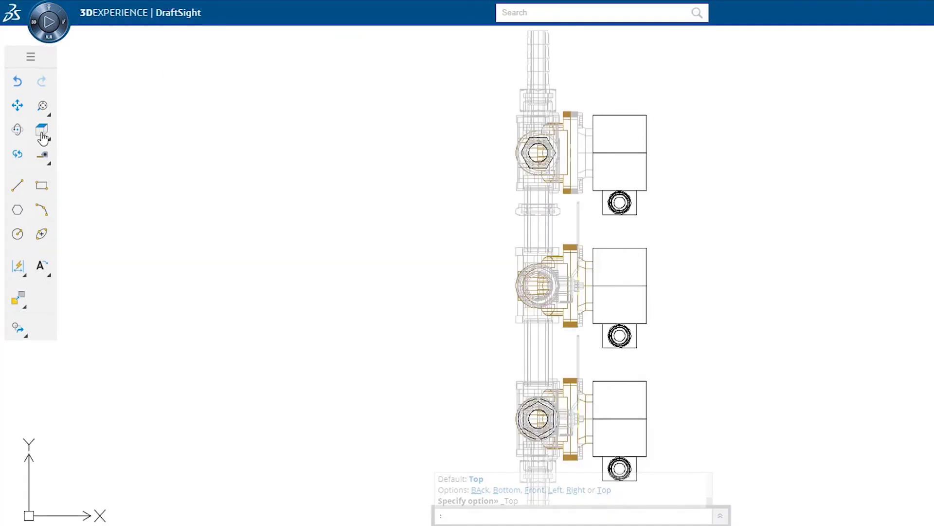
{"action": "left_click", "coordinate": [43, 128]}
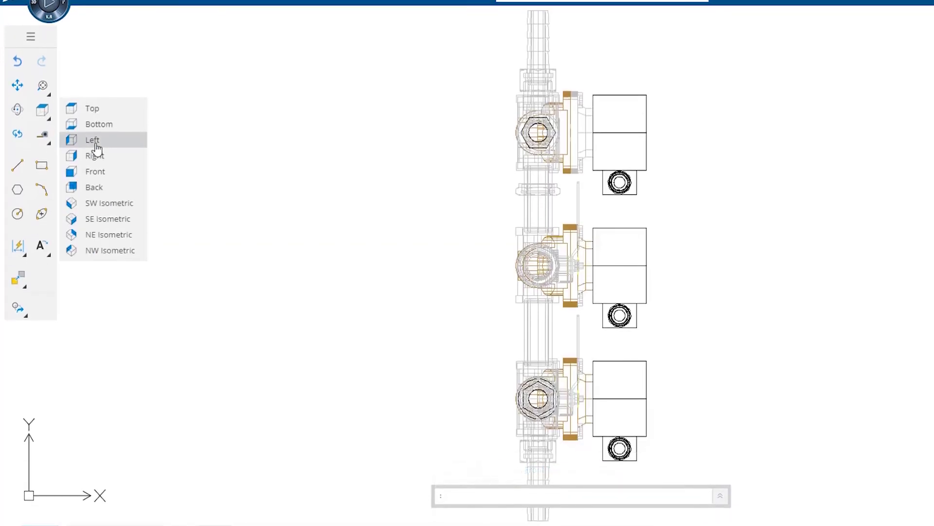
{"action": "left_click", "coordinate": [93, 141]}
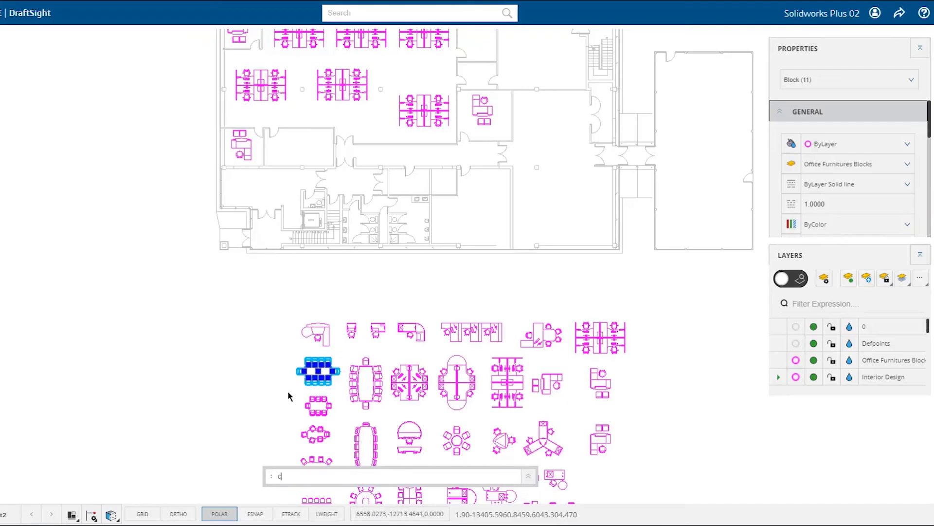
Copy the conference table into the room, then select two furniture blocks to copy
{"action": "left_click", "coordinate": [317, 371]}
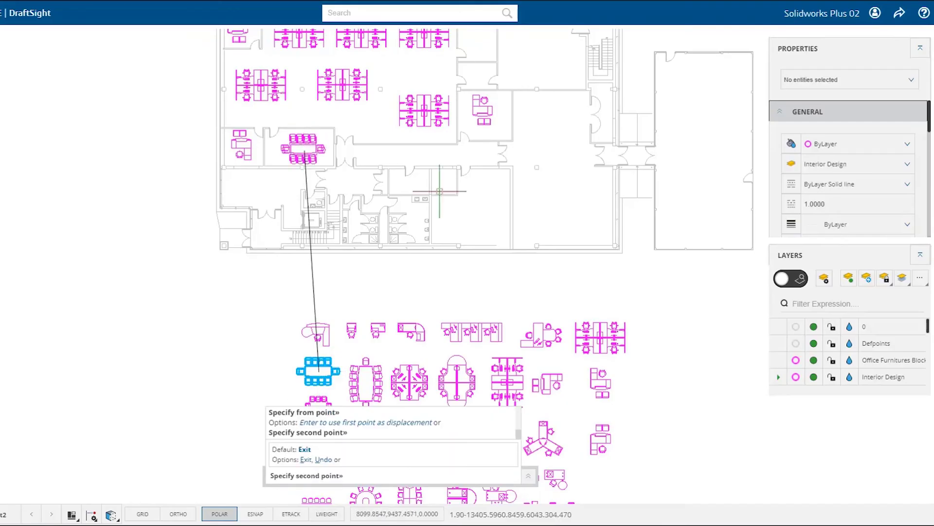
{"action": "scroll", "coordinate": [500, 313], "scroll_direction": "down", "scroll_amount": 3}
{"action": "left_click", "coordinate": [501, 312]}
{"action": "scroll", "coordinate": [626, 309], "scroll_direction": "down", "scroll_amount": 2}
{"action": "key", "text": "Escape"}
{"action": "scroll", "coordinate": [486, 321], "scroll_direction": "up", "scroll_amount": 5}
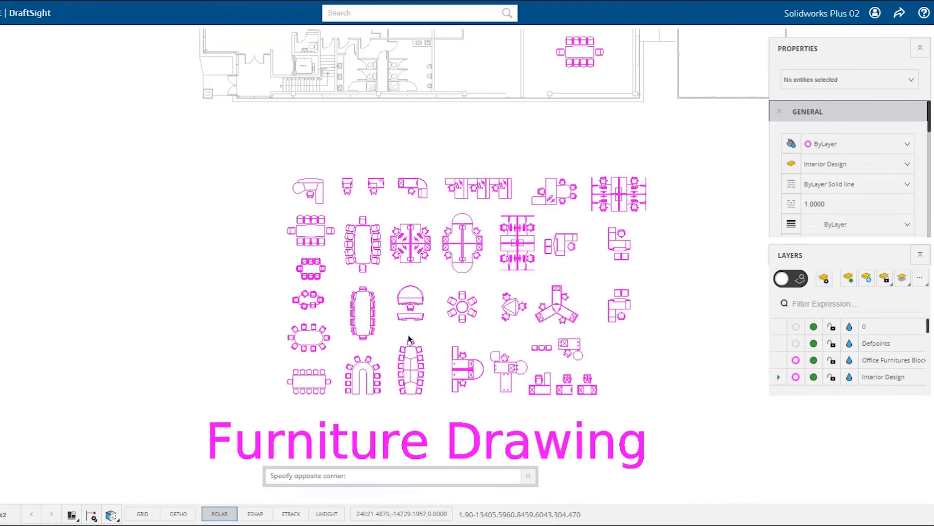
{"action": "left_click", "coordinate": [409, 339]}
{"action": "key", "text": "Return"}
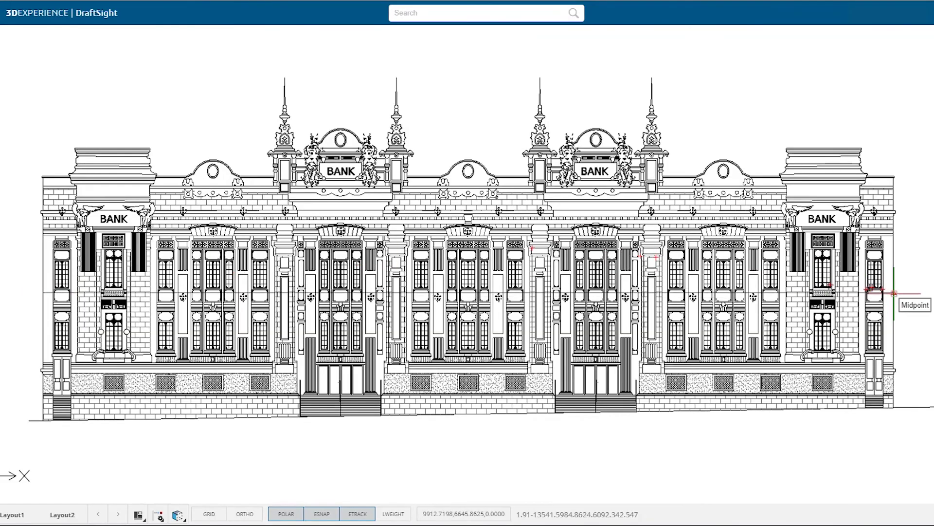